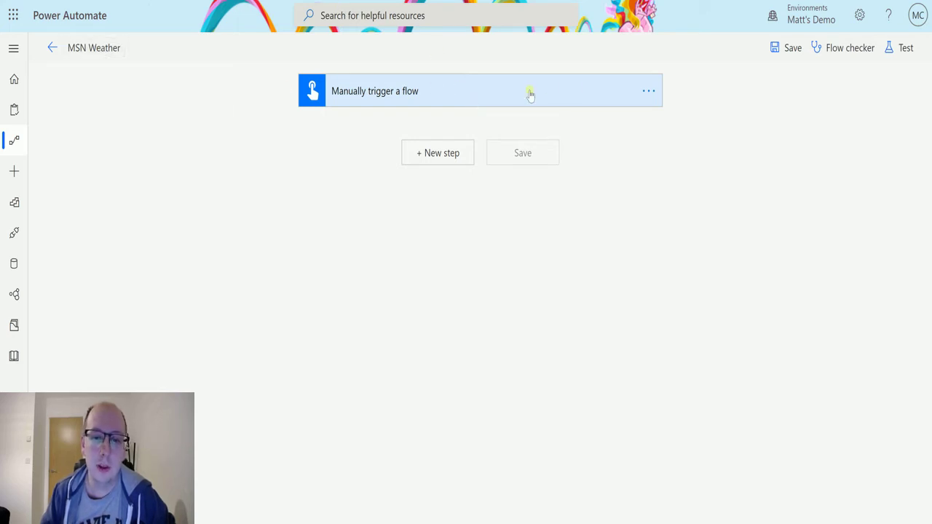
Add the MSN Weather 'Get current weather' action as a new step after the manual trigger.
left_click(445, 156)
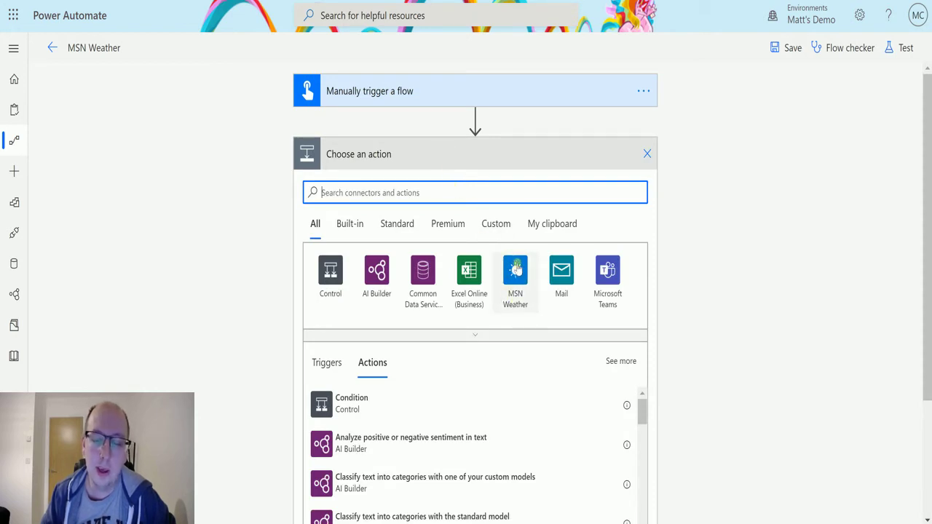
left_click(516, 270)
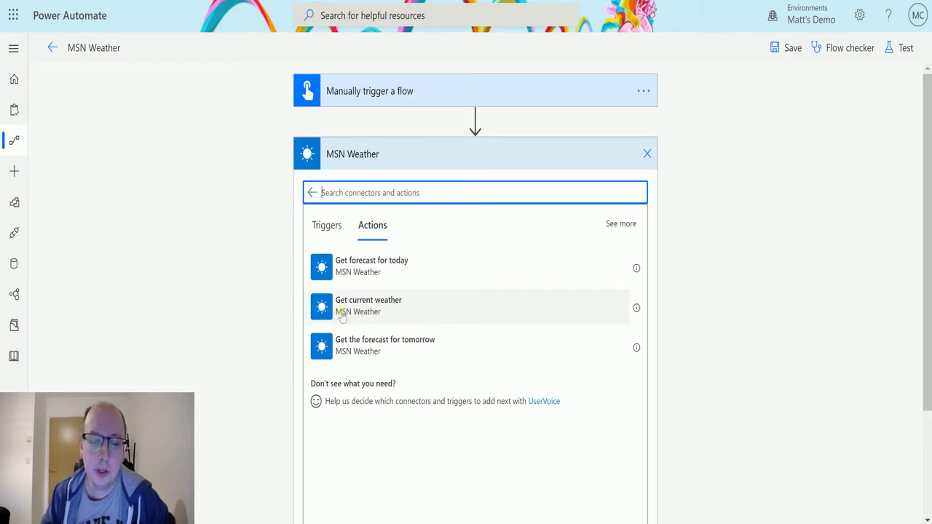
left_click(387, 306)
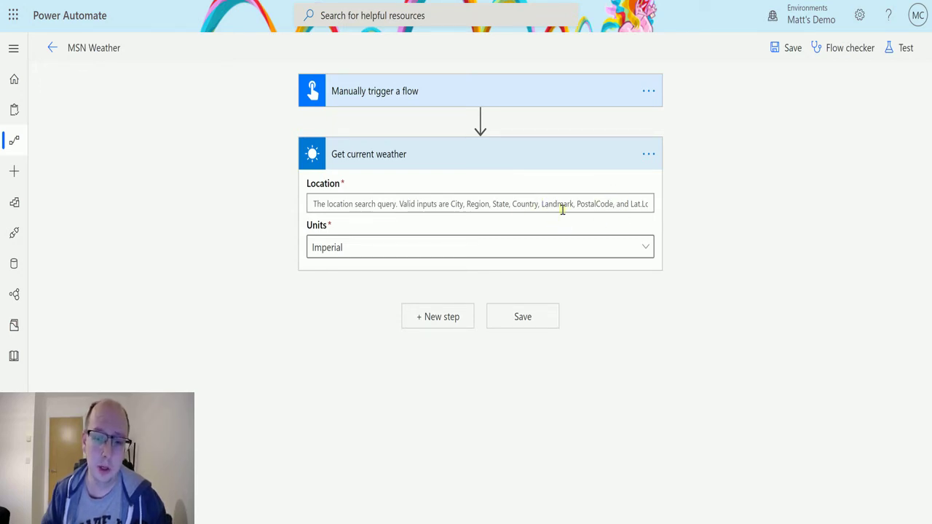
Set the weather action's Location to Manchester UK and change Units from Imperial to Metric.
left_click(430, 202)
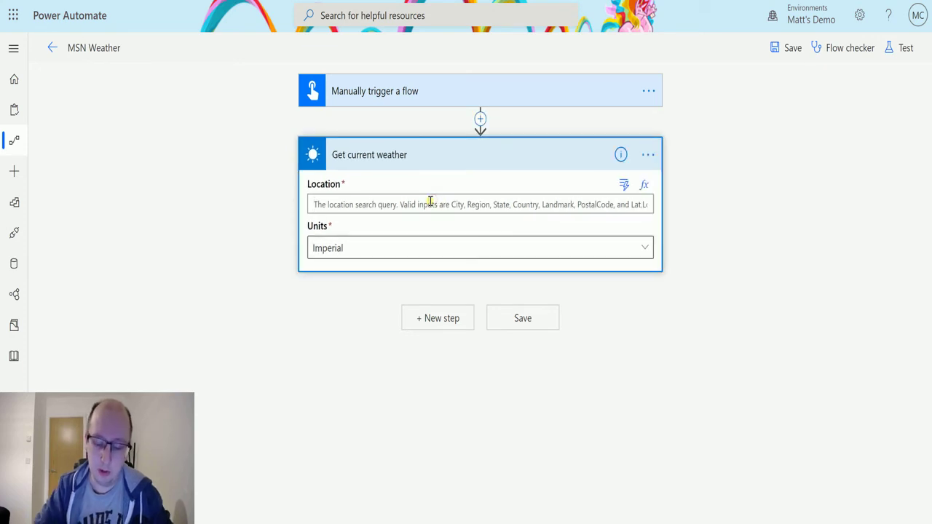
type("Manchester UK")
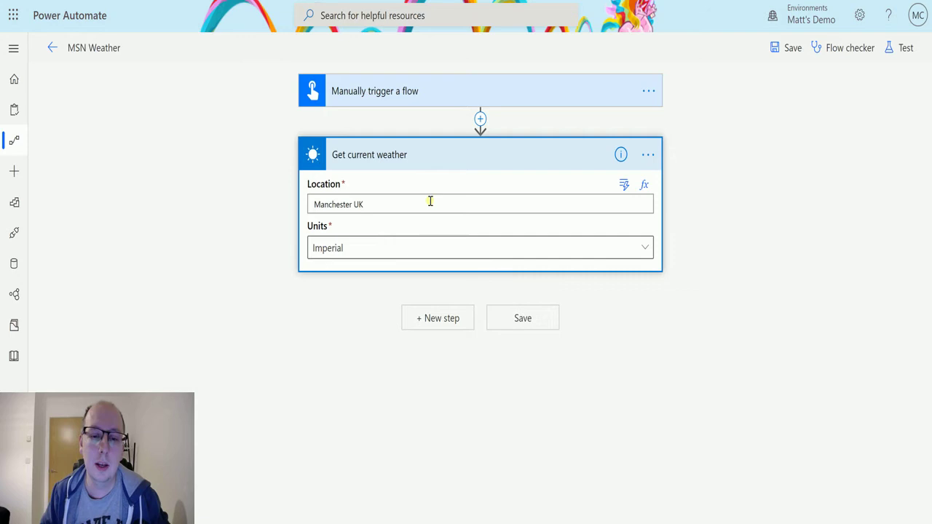
left_click(364, 247)
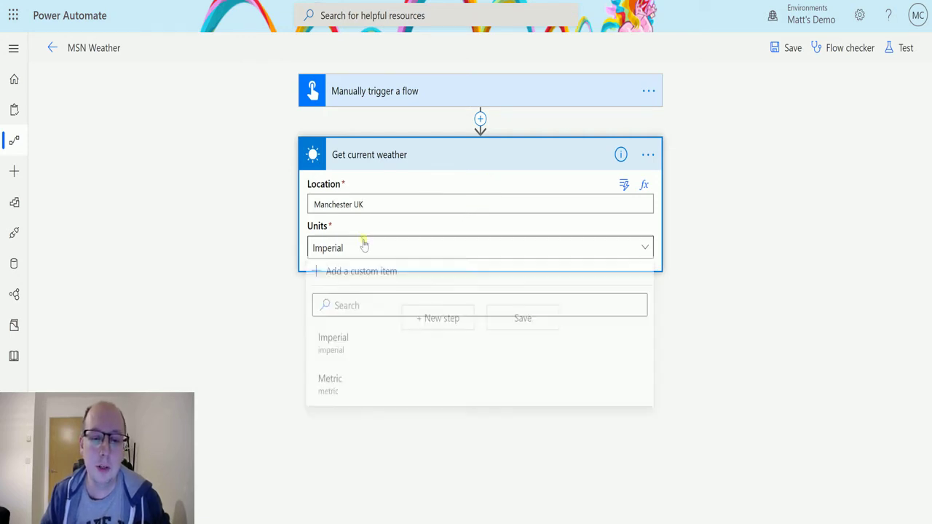
left_click(349, 384)
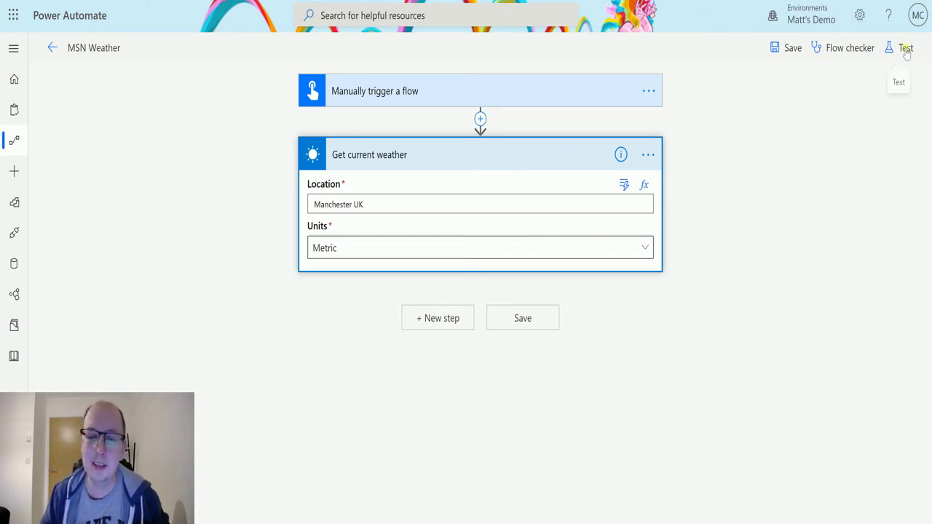
Save the flow and run a manual test with 'I'll perform the trigger action'.
left_click(905, 48)
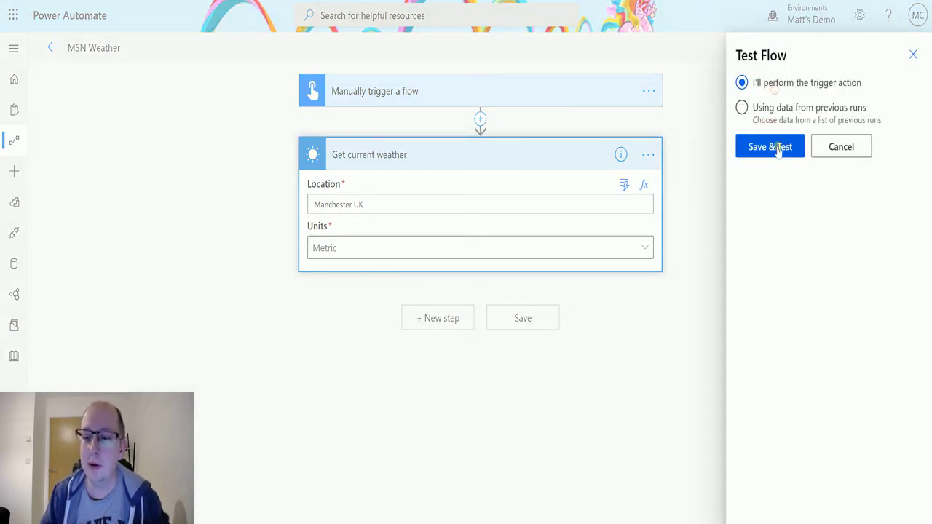
left_click(776, 146)
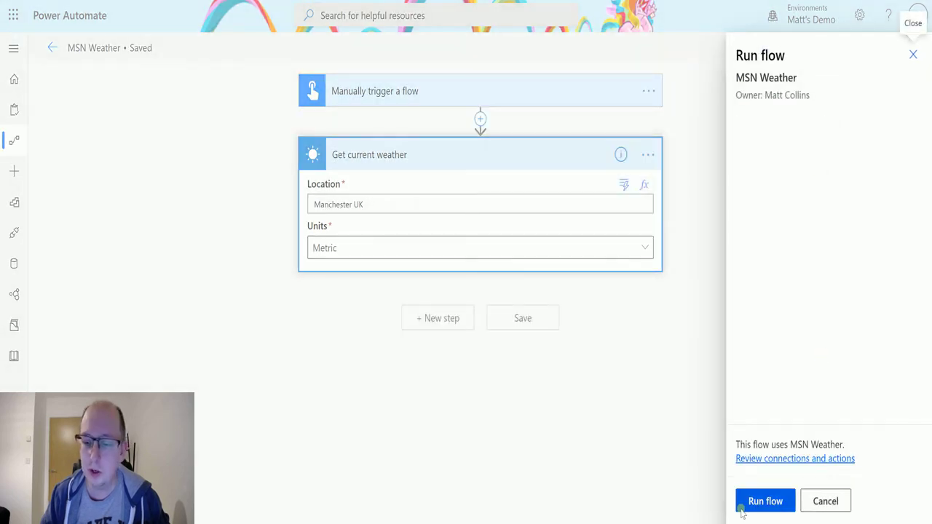
left_click(745, 508)
left_click(760, 502)
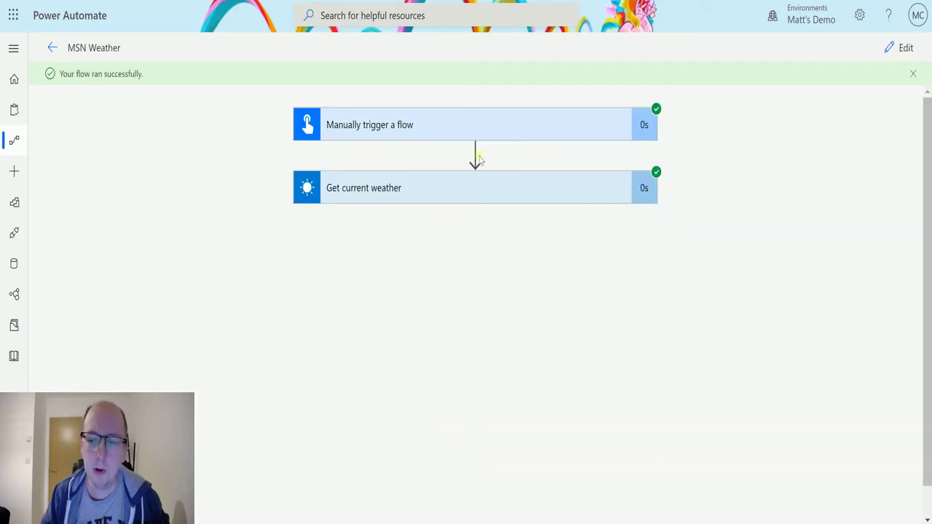
Expand the Get current weather run step to show Manchester UK/Metric inputs and outputs (Rain, humidity 94, 12 °C).
left_click(474, 187)
scroll(445, 260, "down", 2)
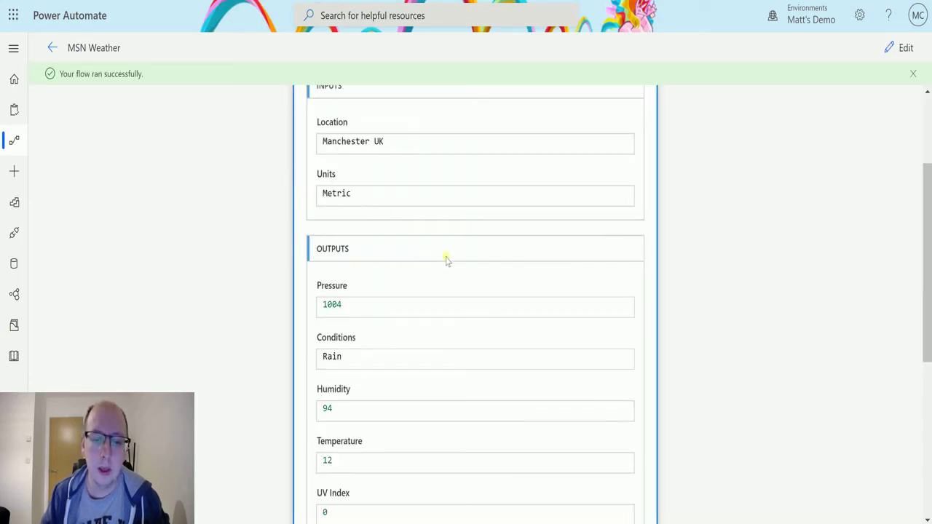
scroll(485, 260, "up", 1)
scroll(487, 262, "down", 2)
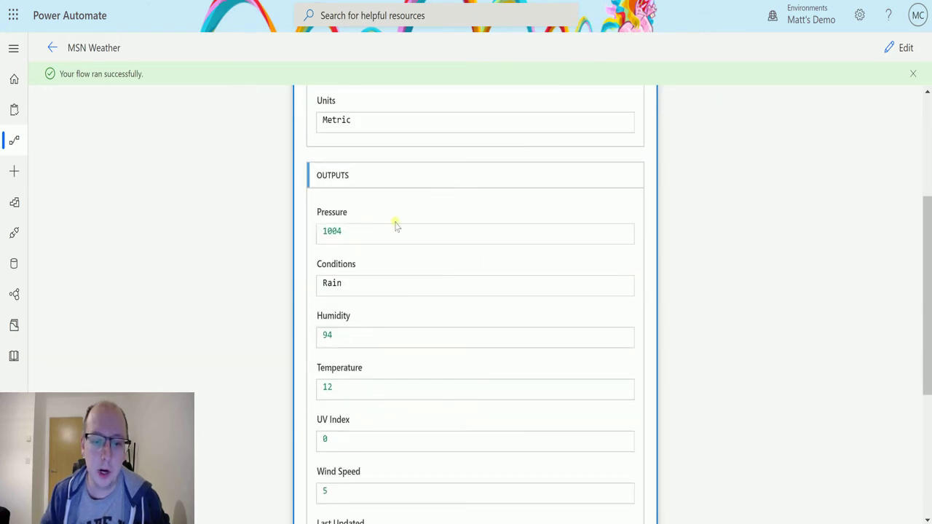
scroll(393, 223, "down", 1)
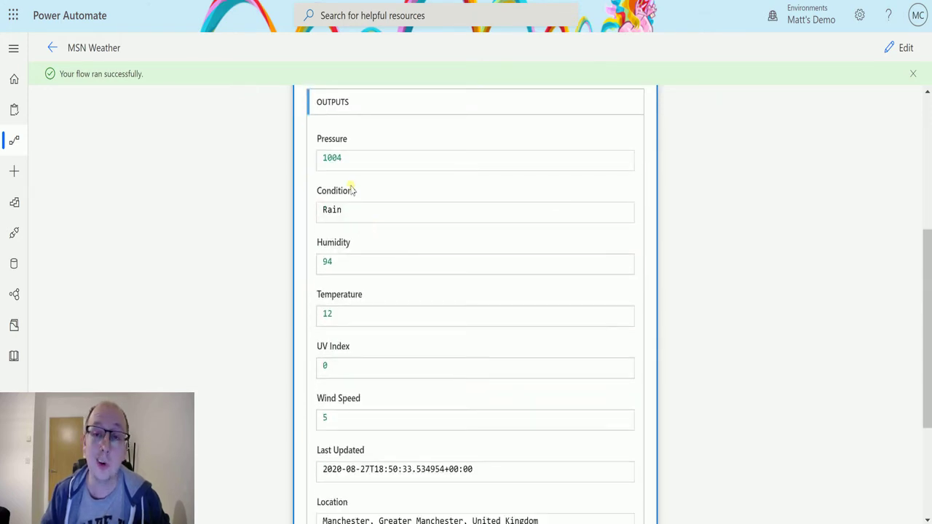
scroll(351, 186, "down", 1)
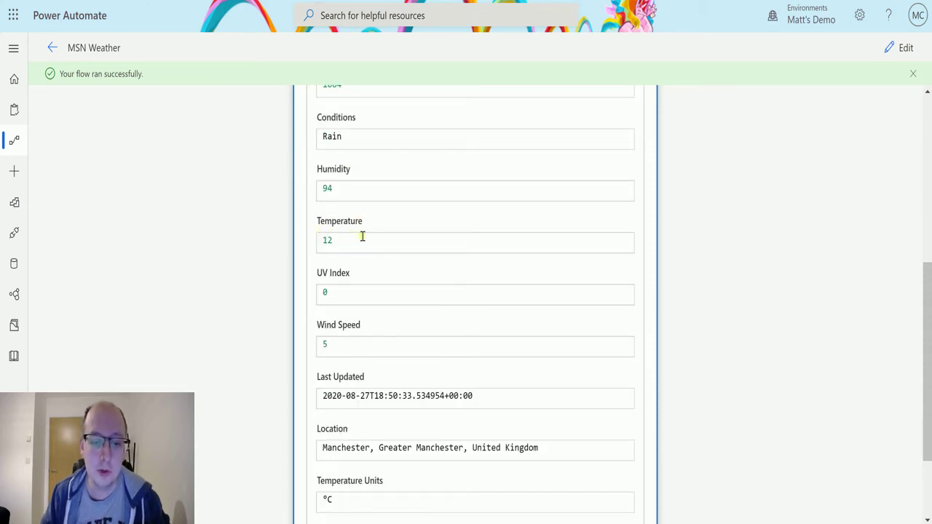
scroll(362, 233, "down", 1)
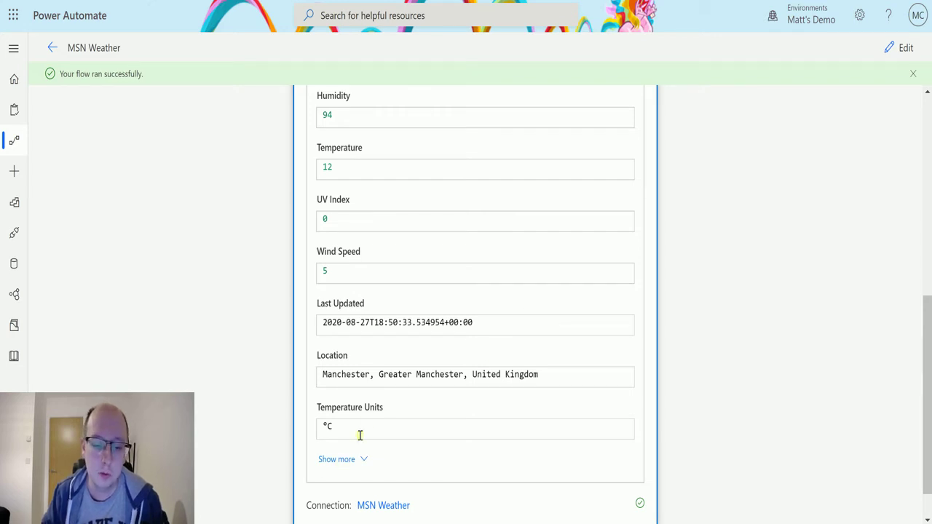
Show the extra weather outputs (dewpoint, wind direction, latitude, longitude, distance units) and return to the top.
left_click(339, 459)
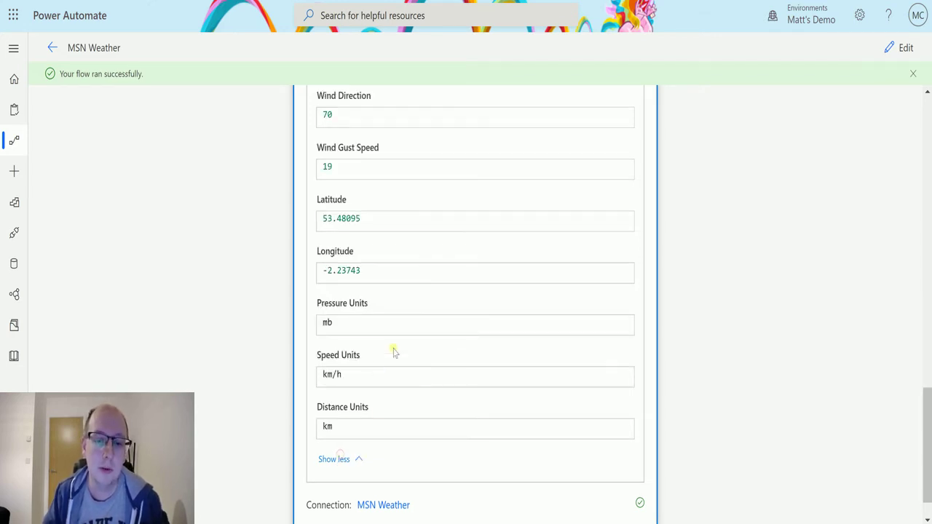
scroll(437, 296, "up", 2)
scroll(448, 230, "up", 5)
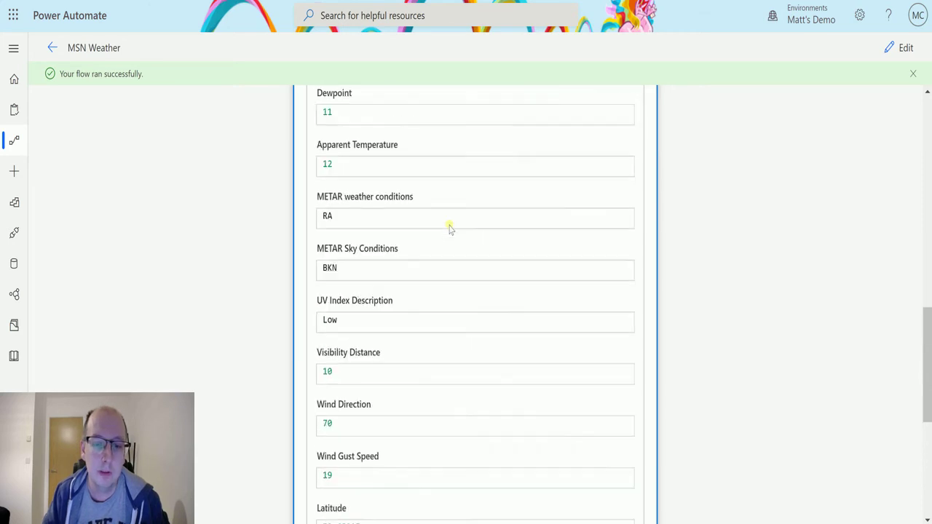
scroll(449, 233, "up", 2)
scroll(447, 237, "down", 3)
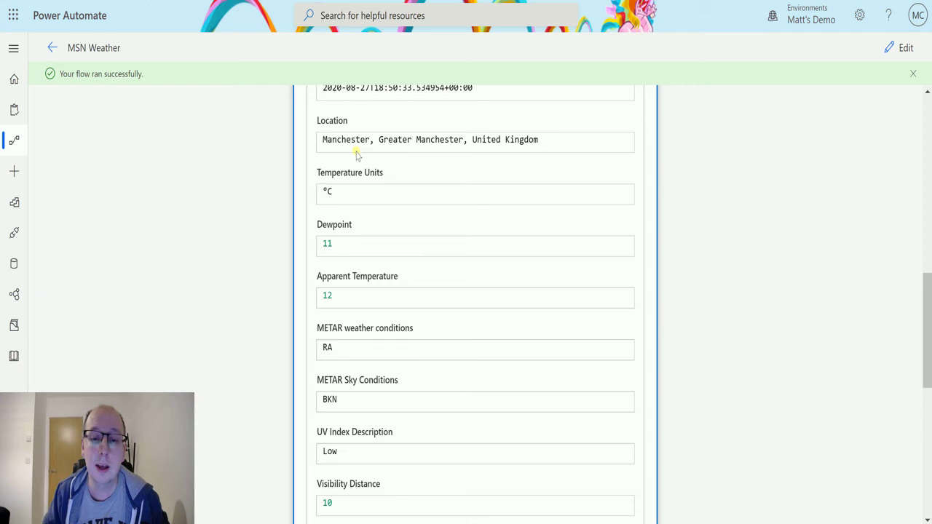
scroll(422, 225, "down", 1)
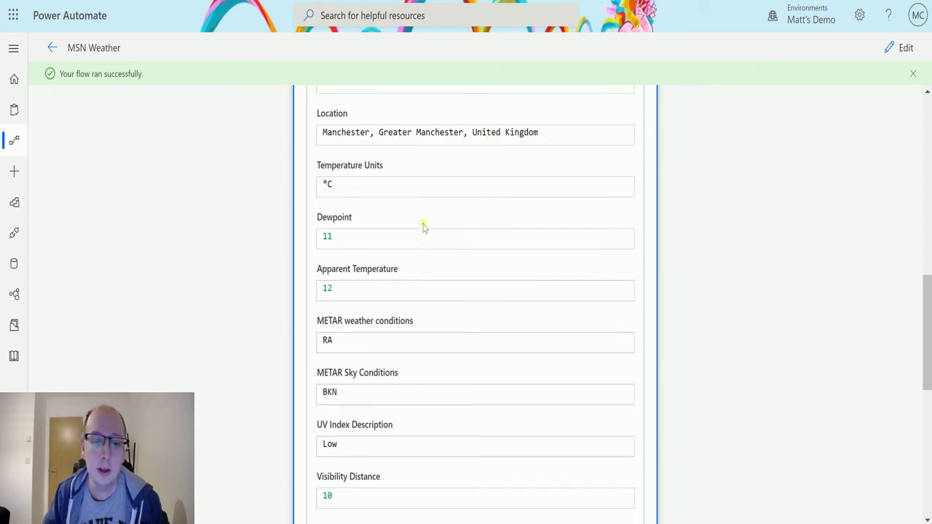
scroll(426, 204, "down", 1)
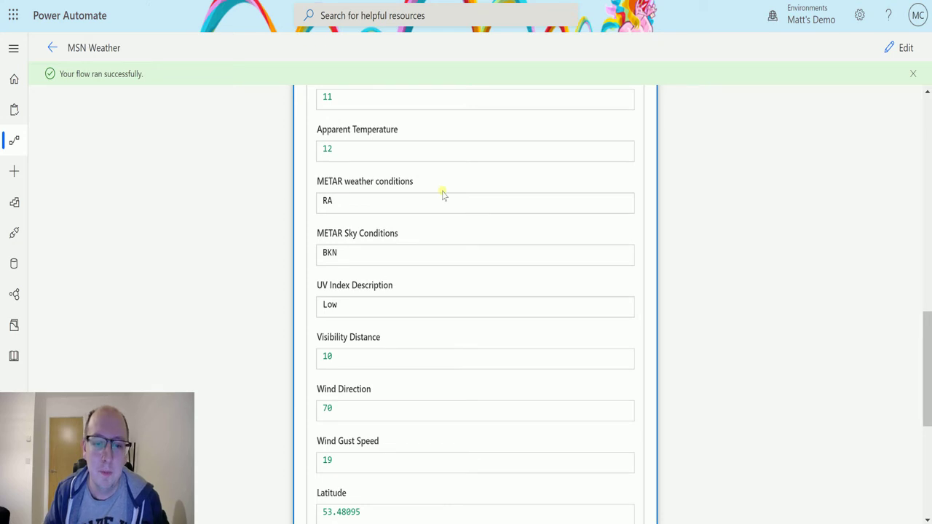
scroll(444, 193, "down", 2)
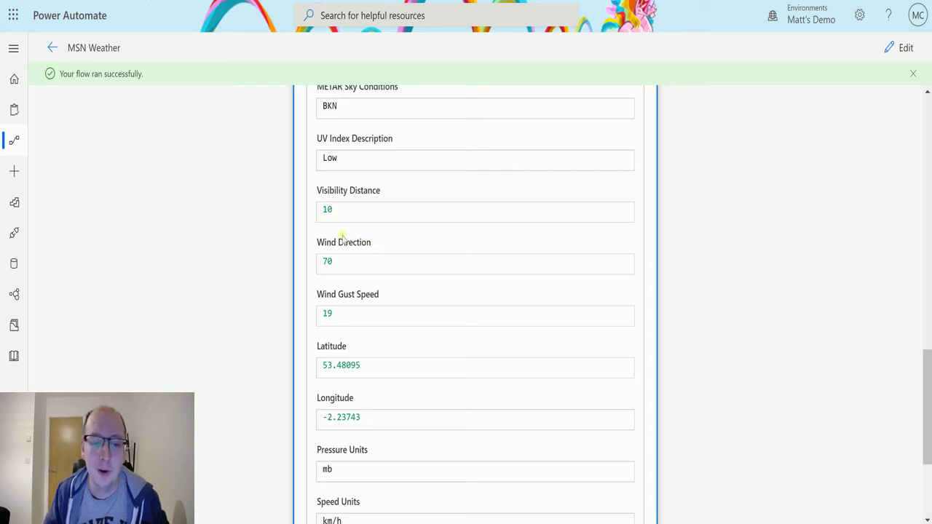
scroll(422, 255, "down", 1)
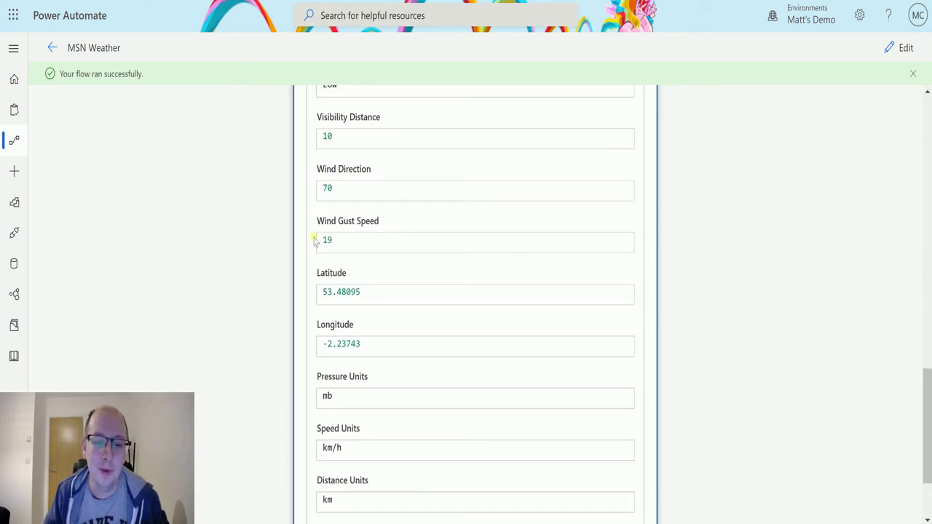
scroll(436, 249, "down", 1)
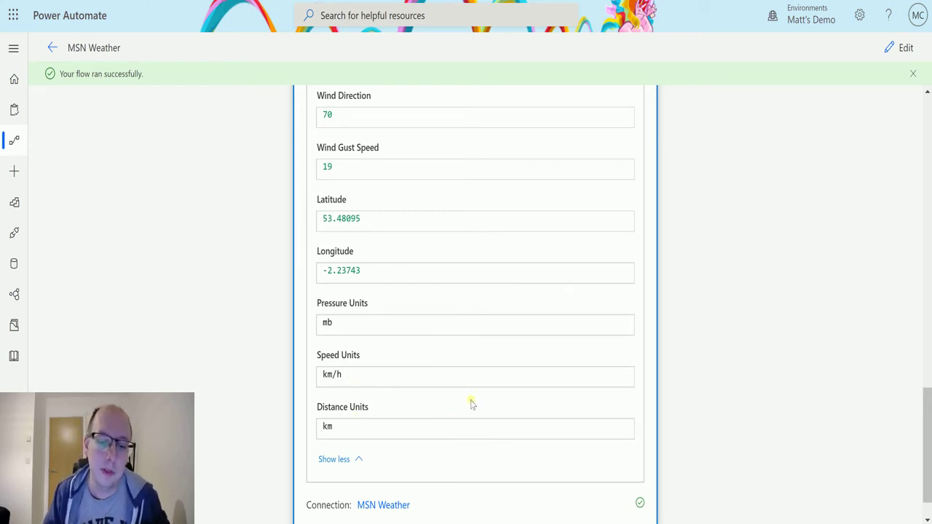
scroll(470, 401, "up", 2)
scroll(466, 403, "up", 12)
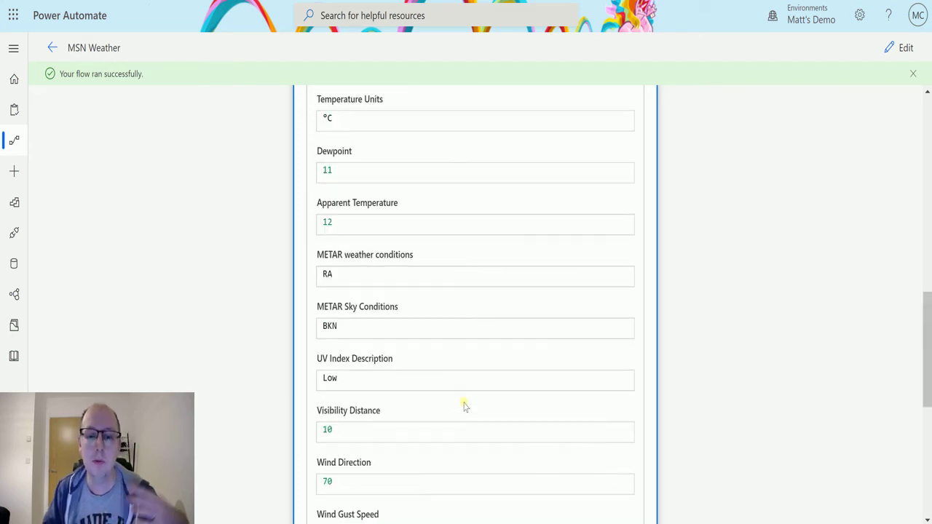
scroll(467, 404, "up", 1)
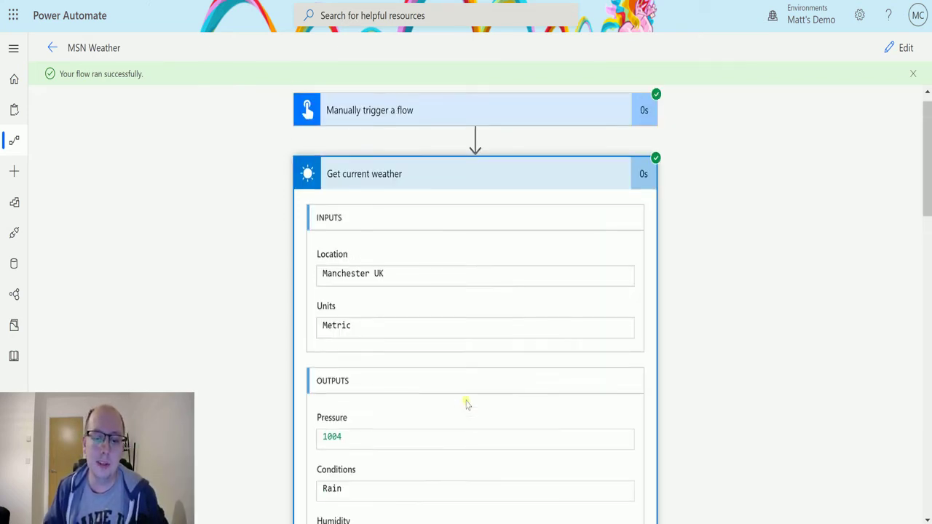
scroll(458, 386, "down", 1)
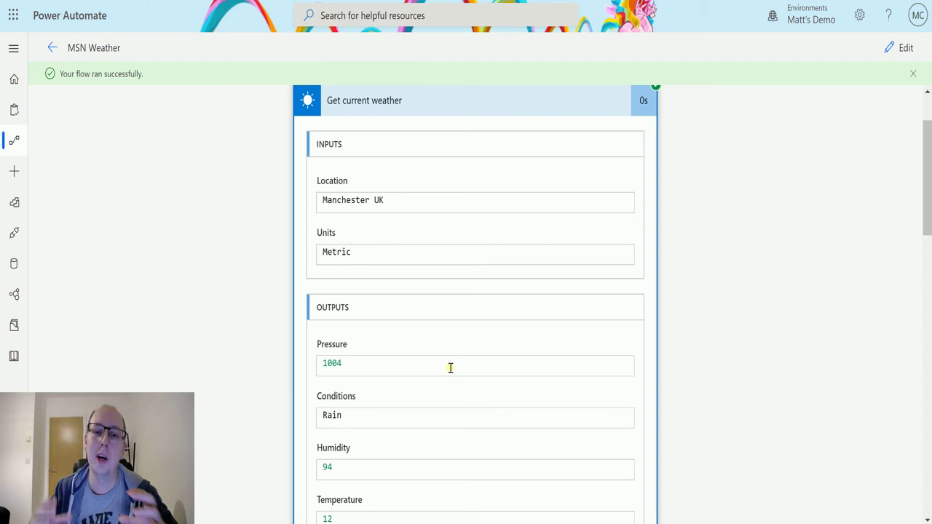